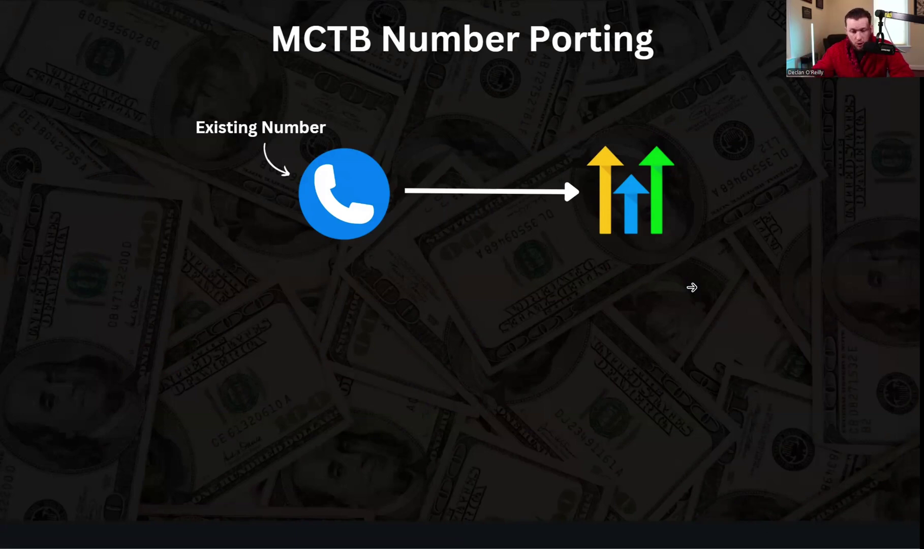
Step: Leave the slideshow and bring up the Twilio Console dashboard
left_click(692, 236)
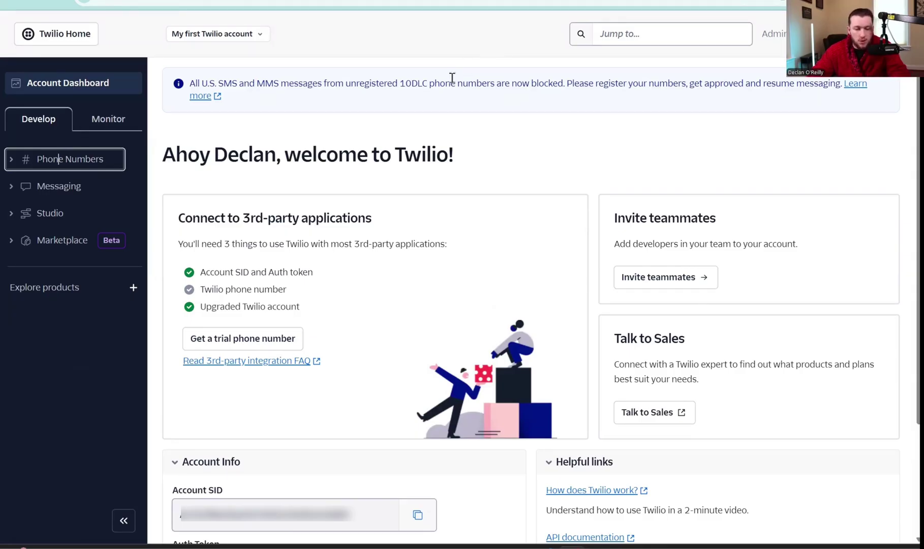
Step: Open Port a Number from Phone Numbers > Port & Host in the sidebar
left_click(12, 161)
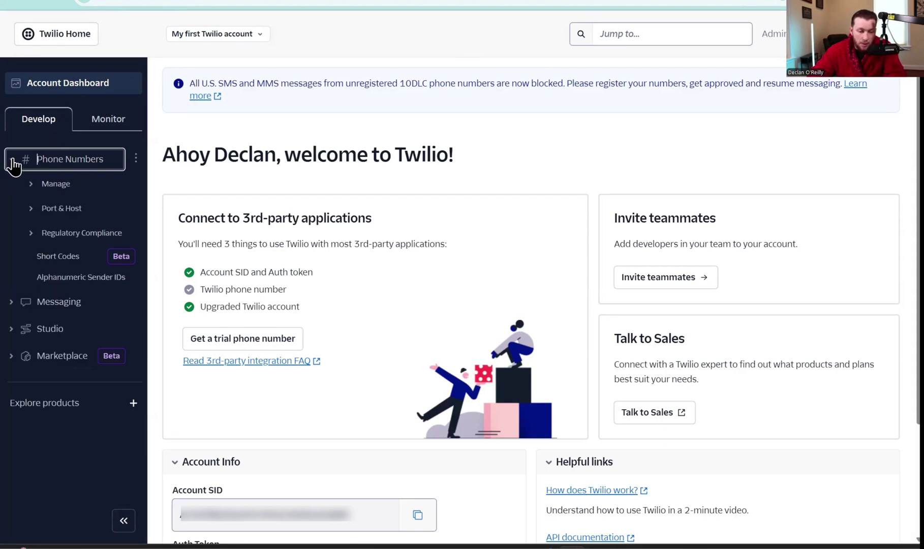
left_click(38, 211)
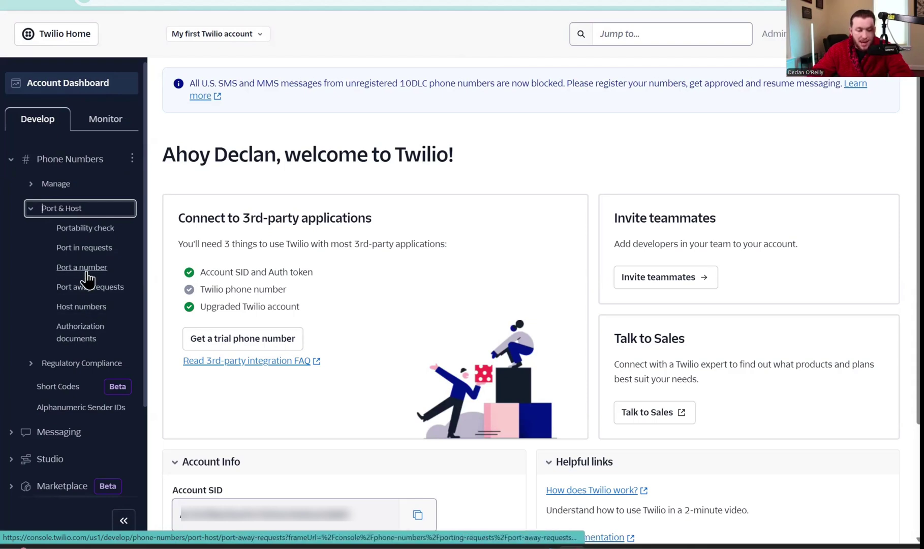
left_click(84, 269)
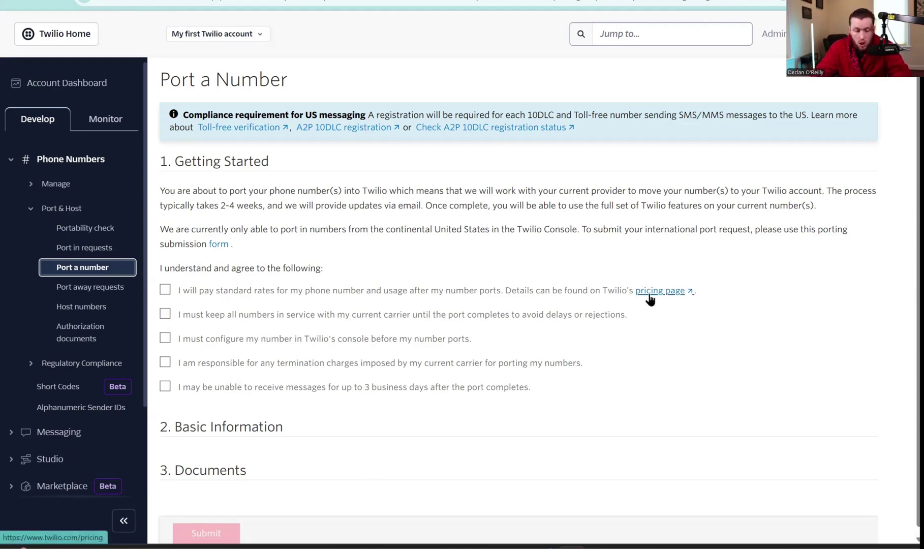
Step: Agree to rates, keeping service, pre-configuration, termination charges and possible message outage
left_click(165, 290)
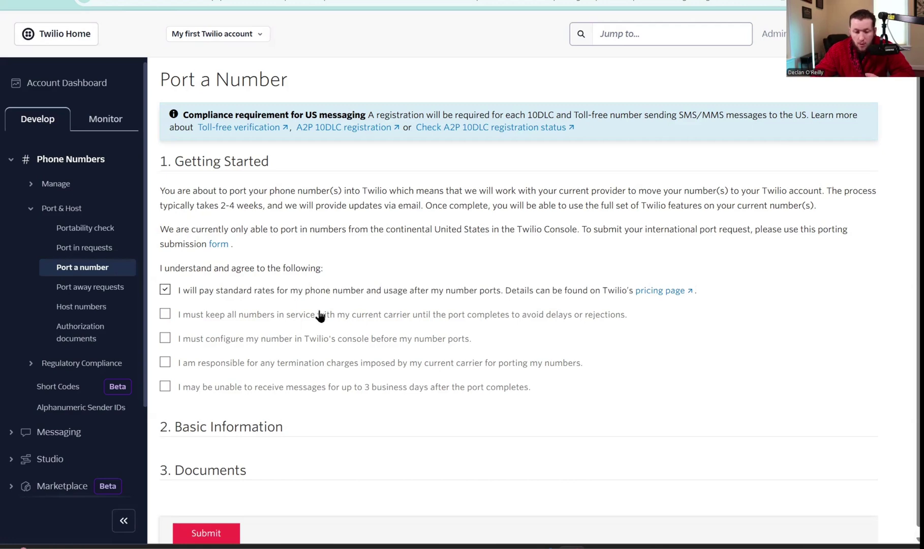
left_click(165, 315)
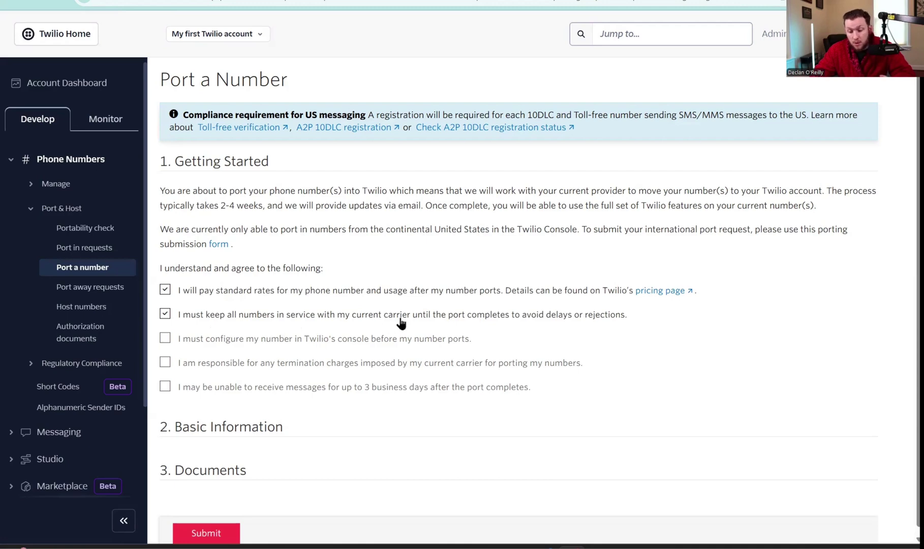
left_click(165, 340)
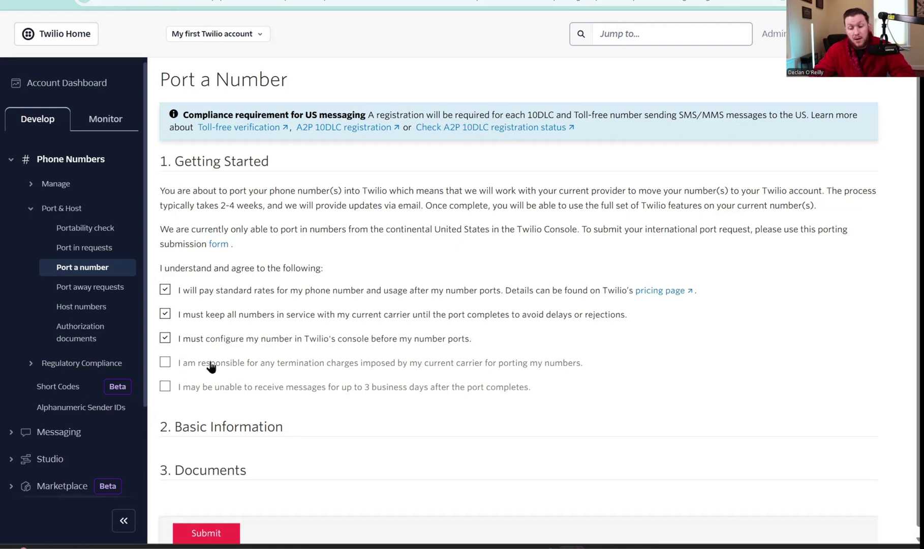
left_click(165, 371)
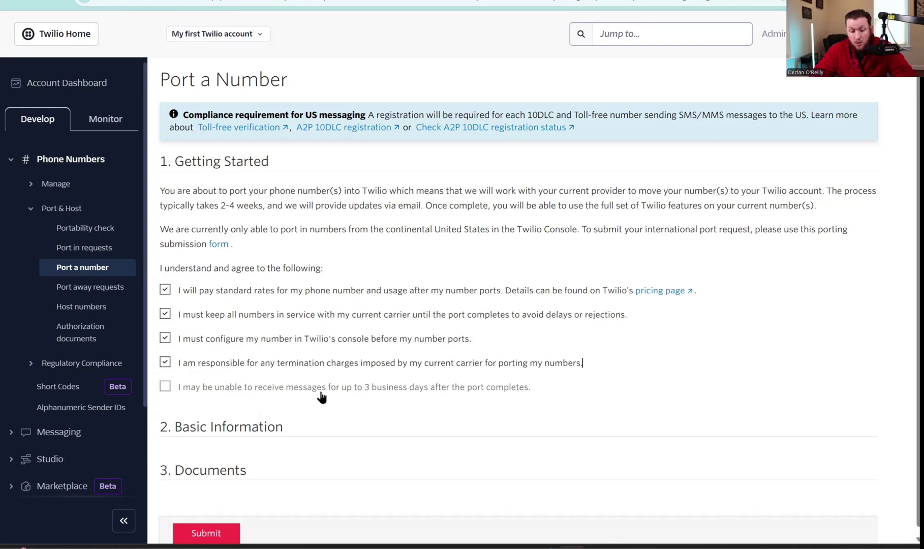
left_click(194, 393)
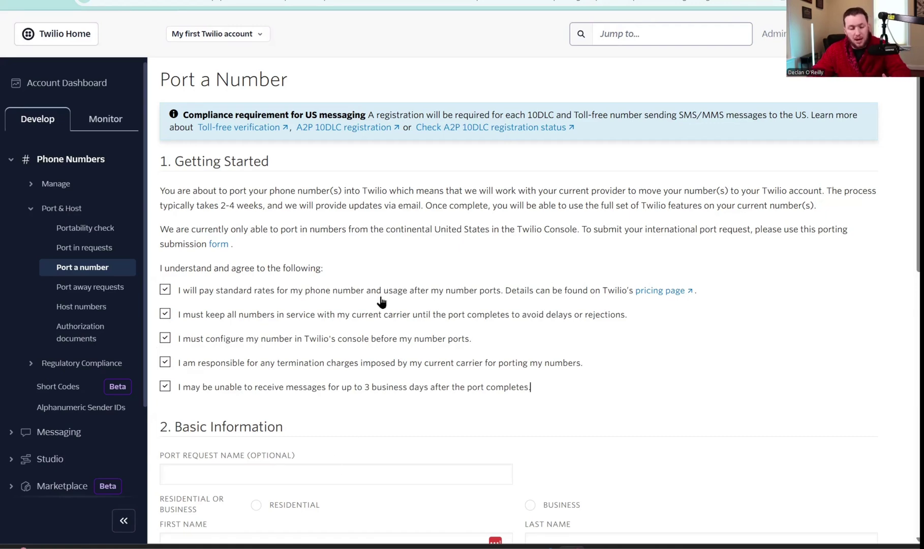
scroll(365, 325, "down", 3)
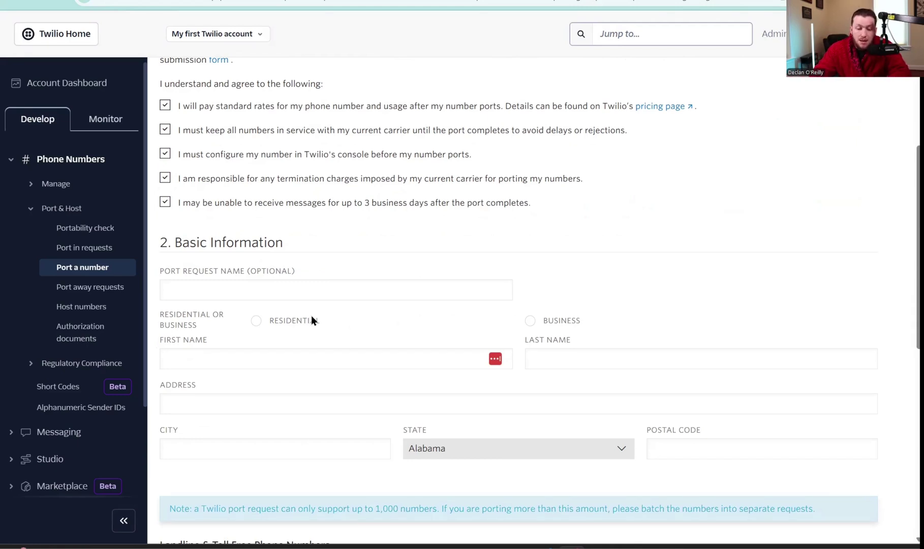
scroll(311, 316, "down", 3)
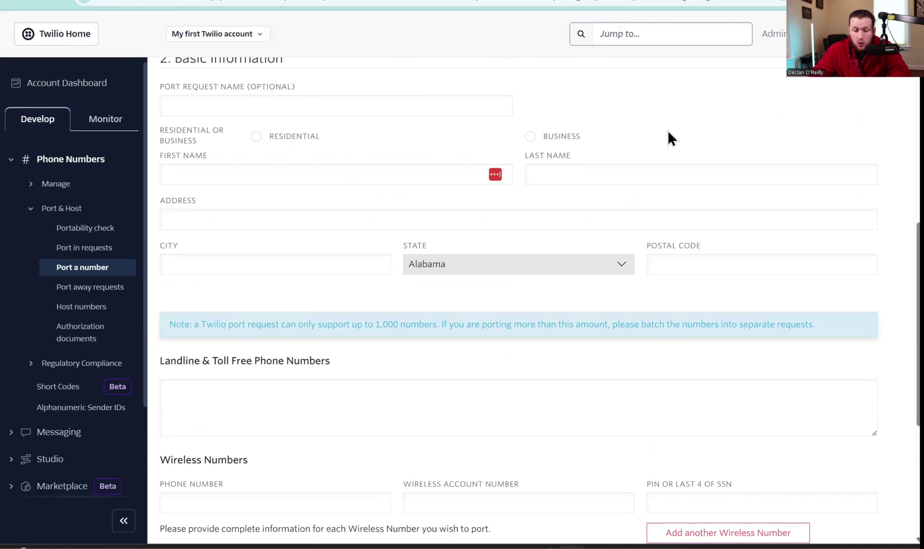
Step: Choose Business as the port request type under Basic Information
left_click(556, 136)
scroll(540, 261, "up", 6)
scroll(540, 261, "down", 3)
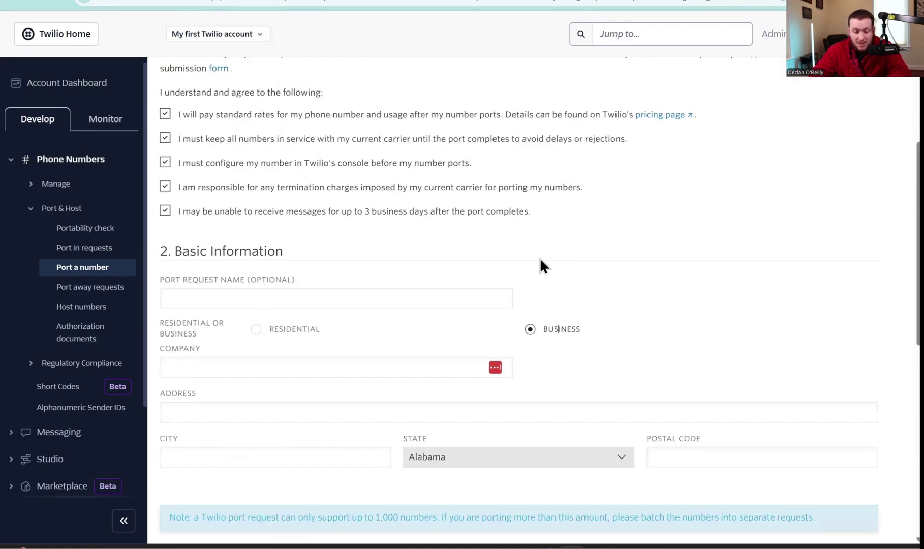
scroll(540, 260, "down", 3)
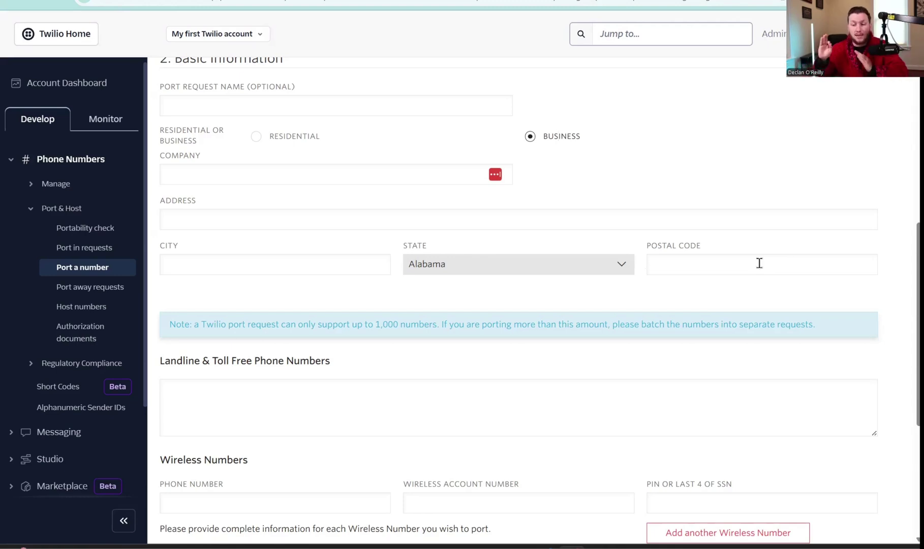
scroll(759, 263, "down", 3)
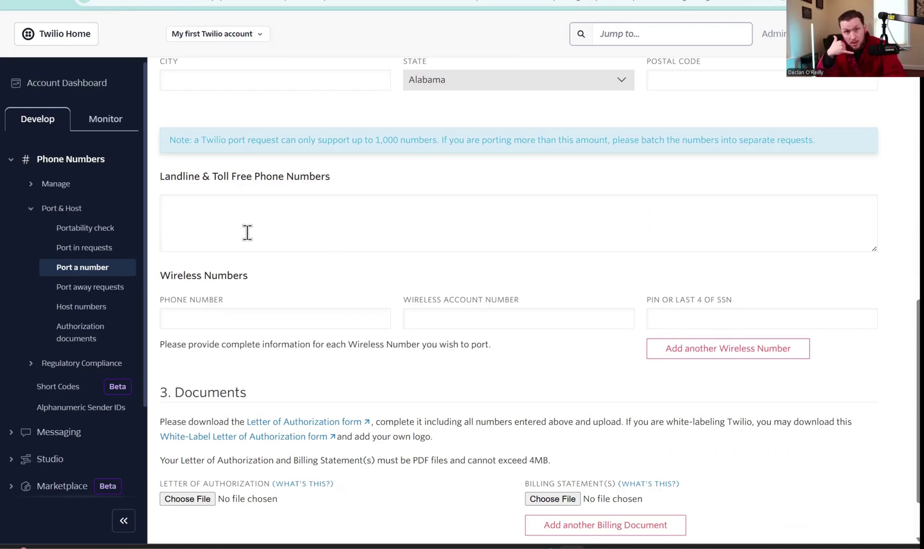
Step: Pass over the landline numbers box and open the Letter of Authorization form link
left_click(276, 202)
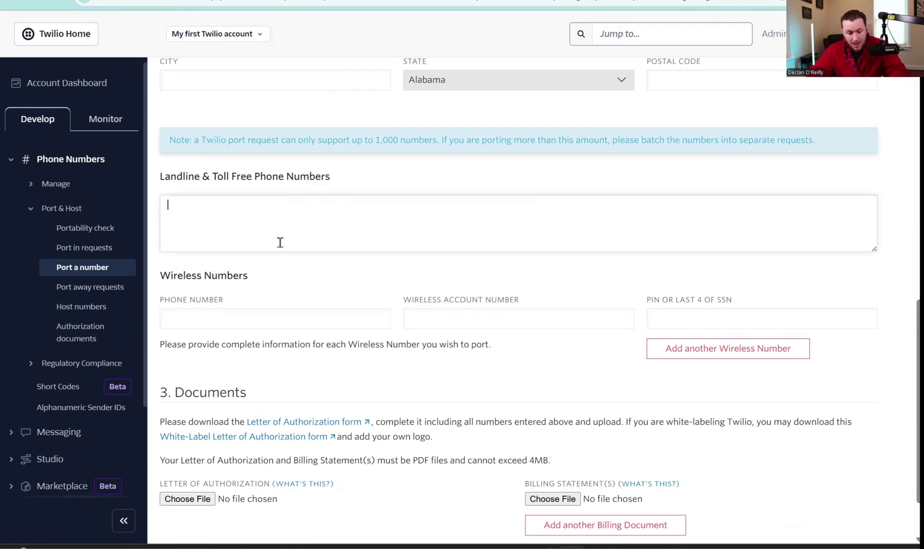
left_click(279, 283)
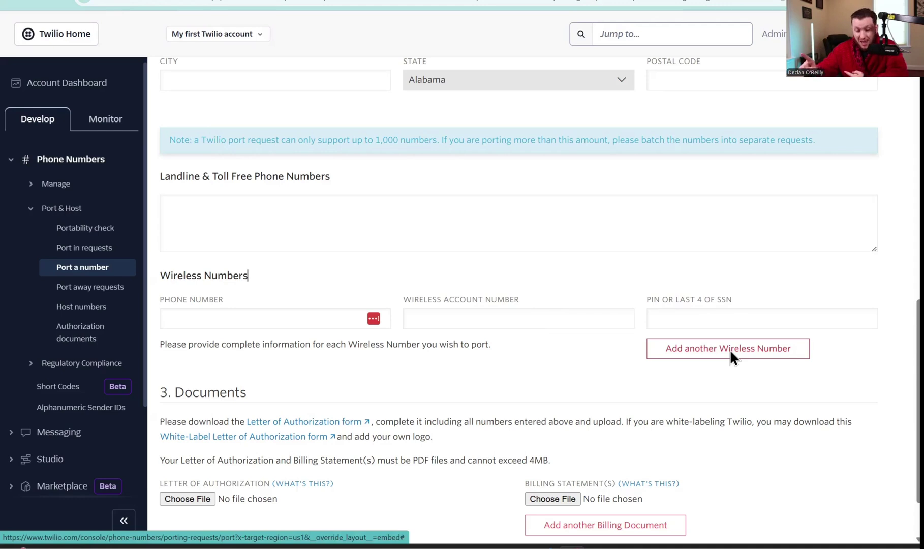
scroll(548, 351, "down", 1)
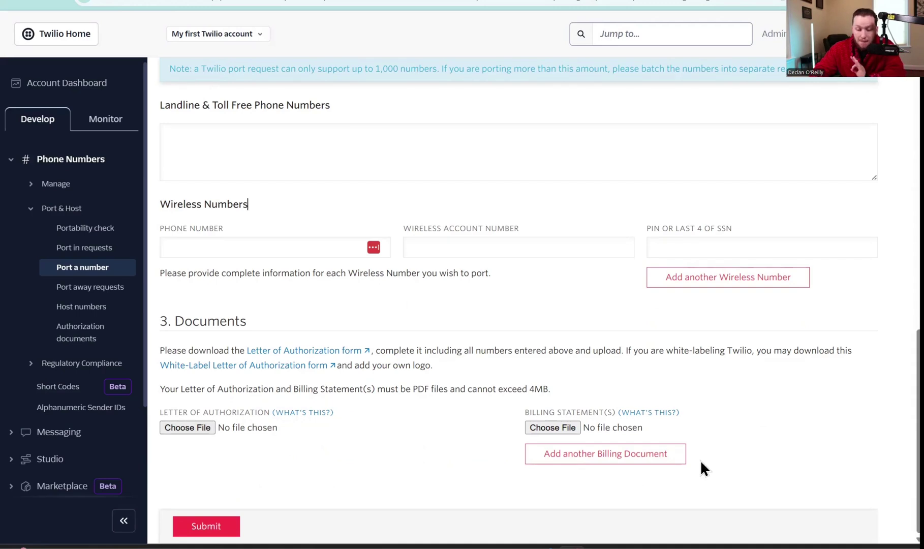
left_click(323, 352)
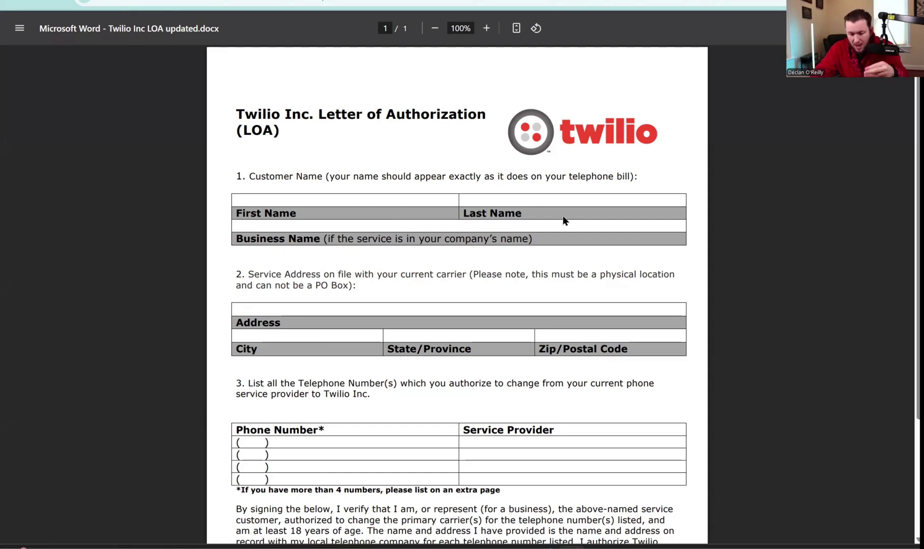
scroll(311, 253, "down", 1)
scroll(340, 304, "up", 1)
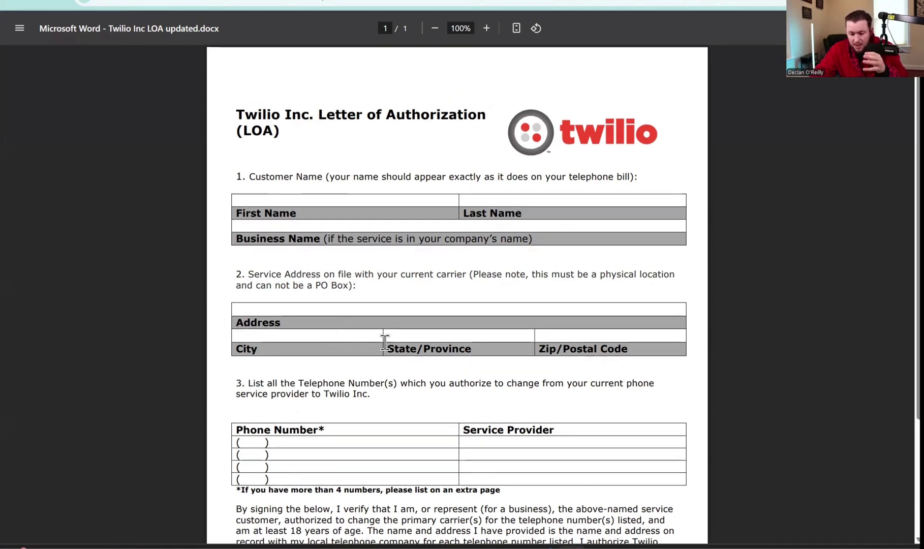
scroll(349, 440, "down", 2)
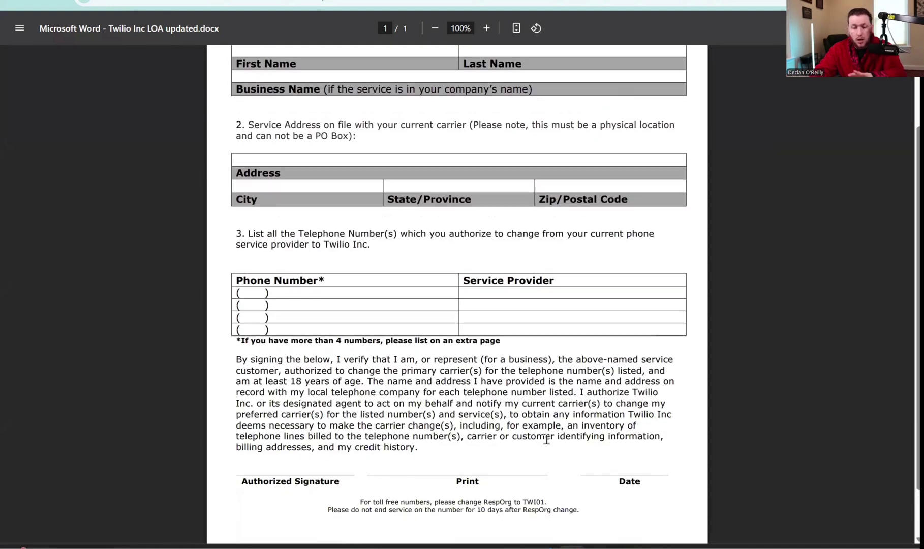
scroll(547, 434, "up", 2)
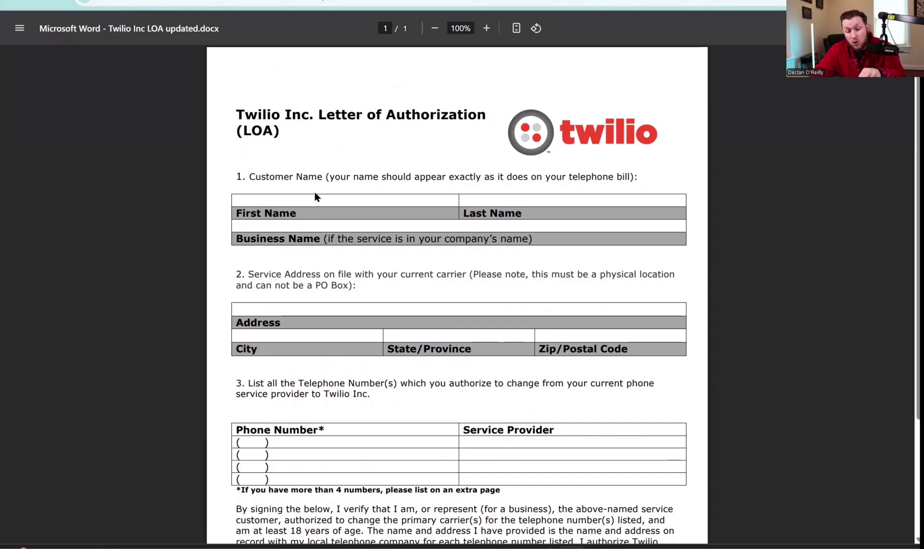
Step: Read the LOA note about matching the bill name, then close the PDF
left_click_drag(359, 176, 480, 144)
left_click(479, 144)
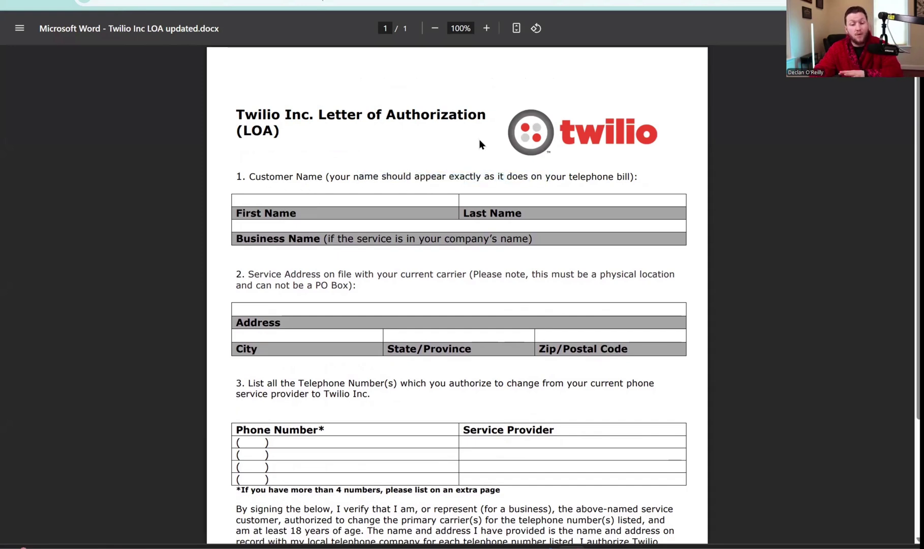
scroll(477, 177, "down", 1)
scroll(478, 181, "down", 2)
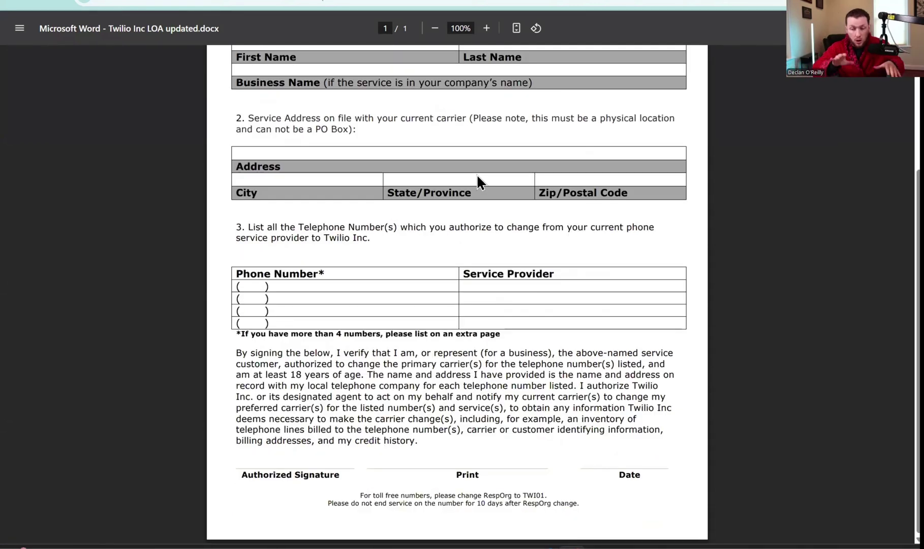
scroll(412, 205, "up", 3)
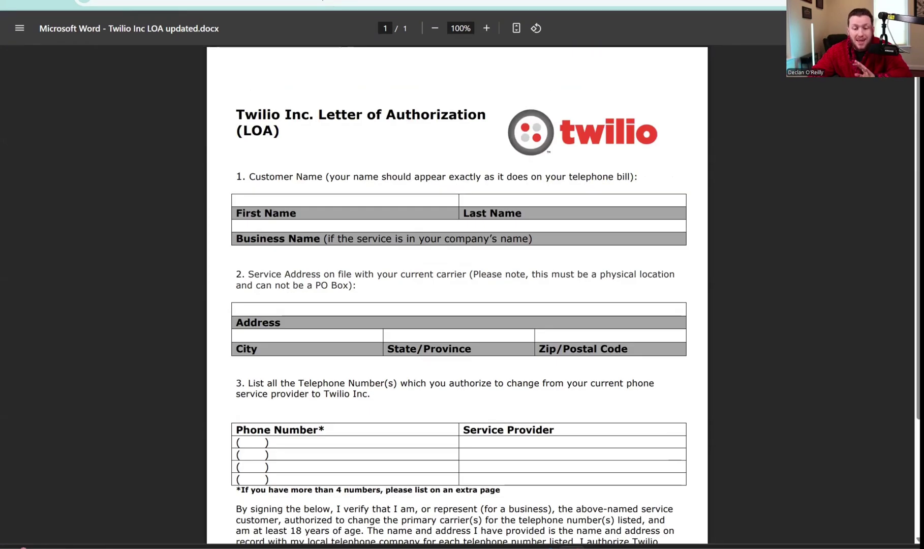
key("ctrl+w")
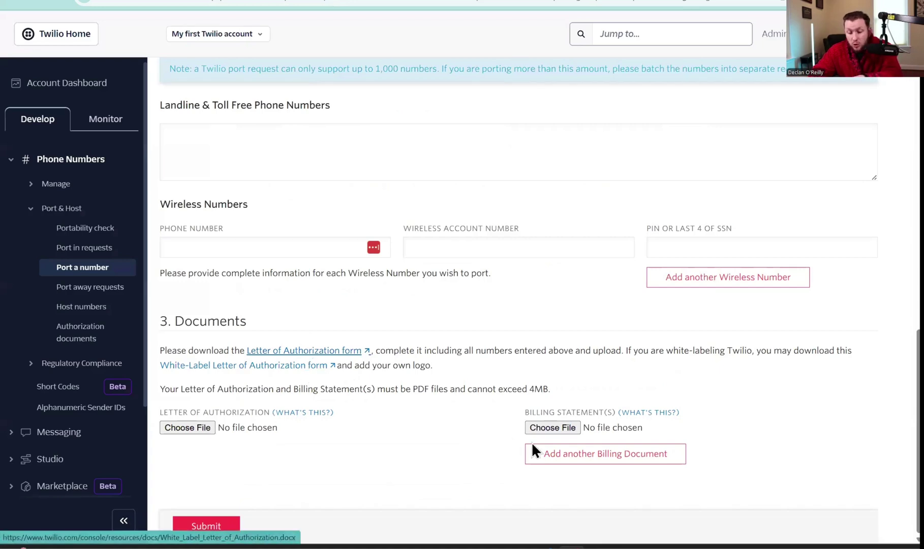
left_click(643, 412)
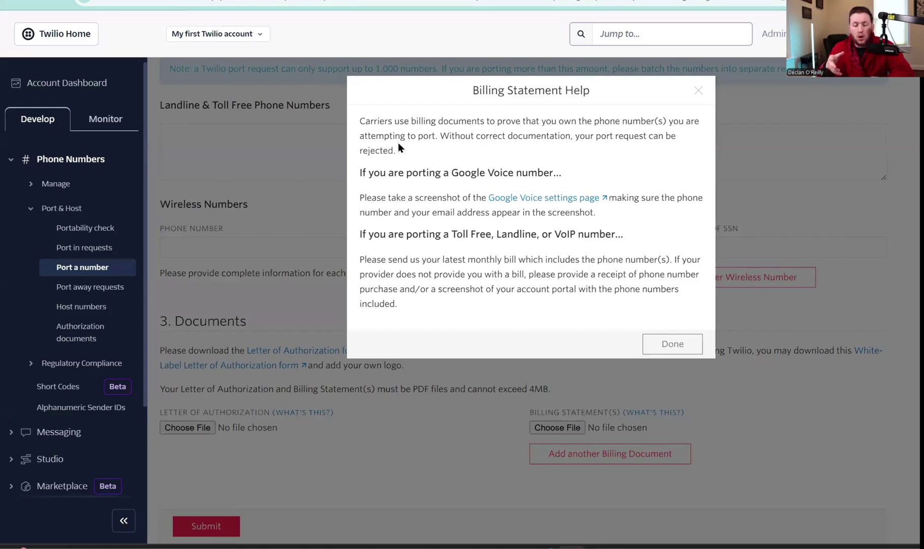
key("Escape")
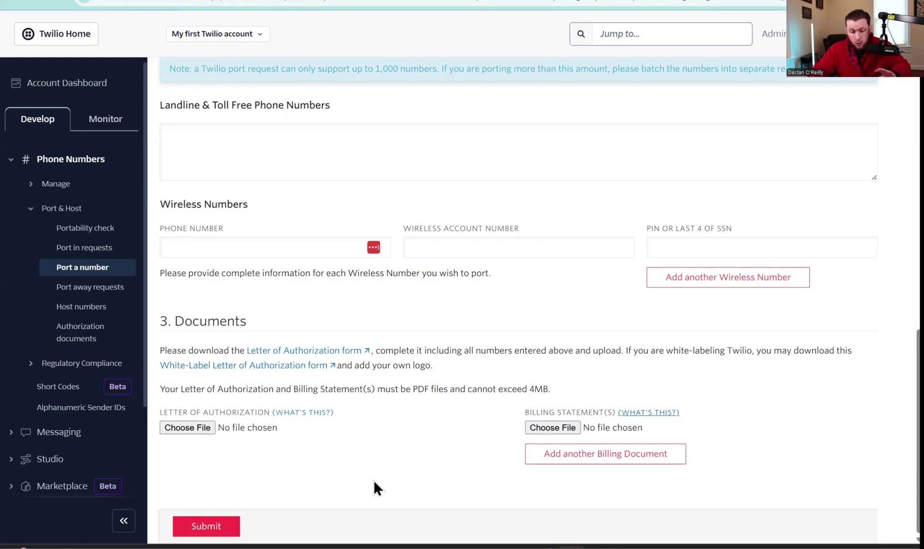
scroll(347, 474, "up", 15)
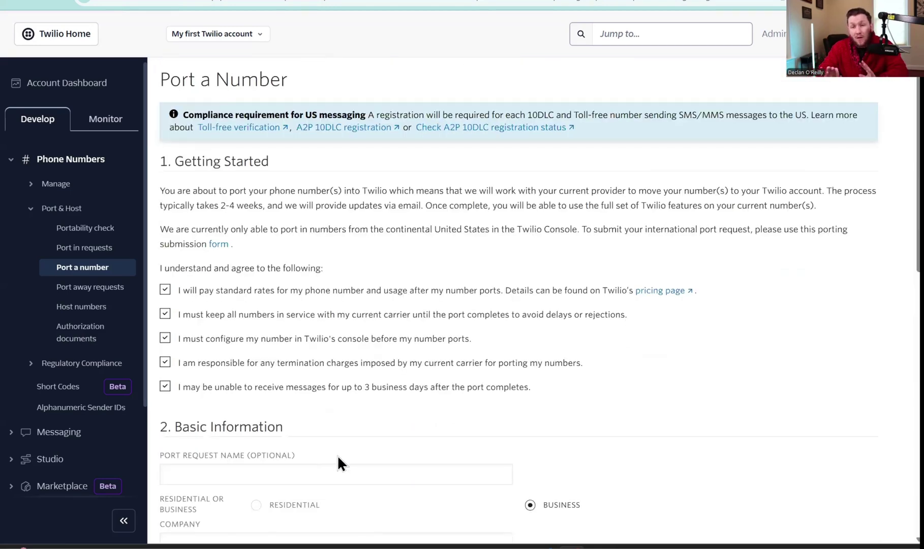
scroll(338, 457, "down", 15)
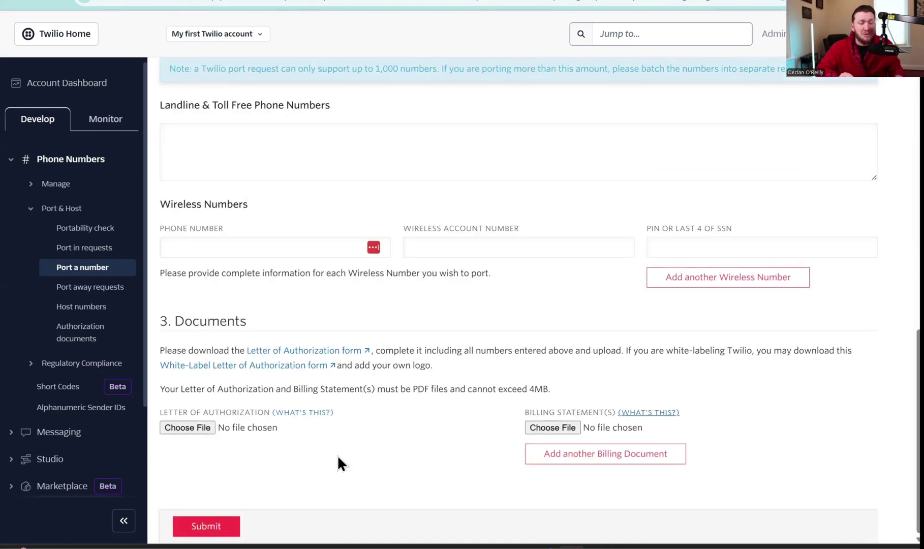